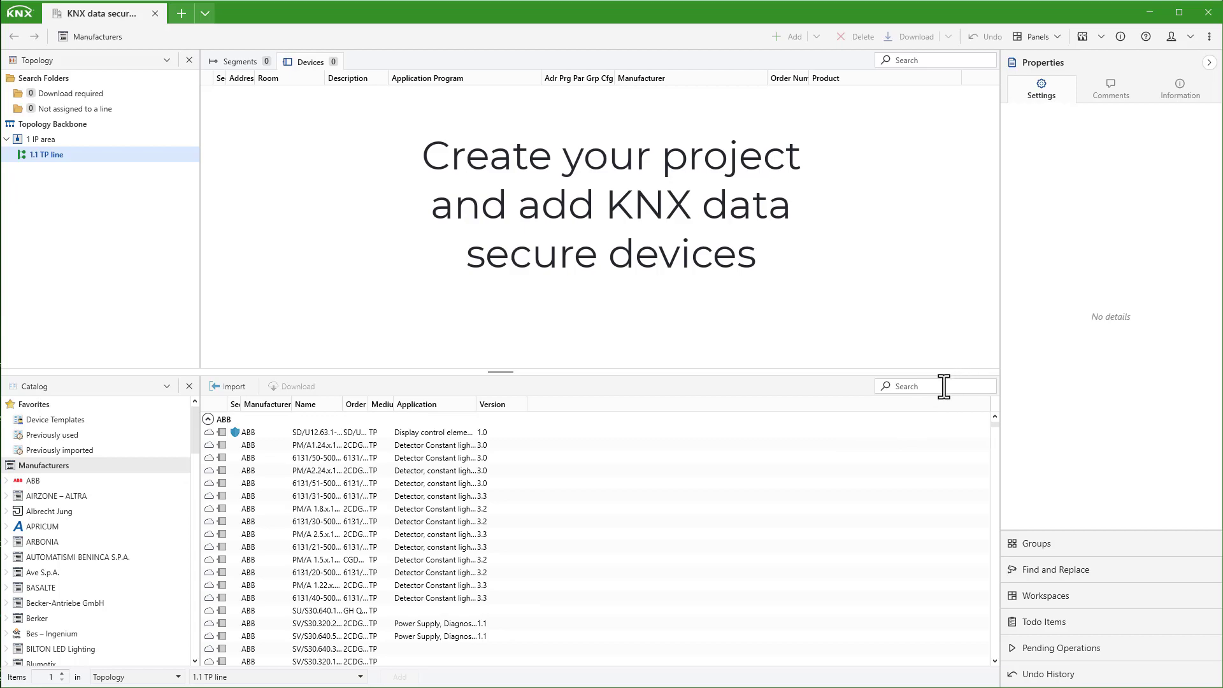
Step: Search the catalog for 'feller 36306' to list the Feller switching actuators
text(fel)
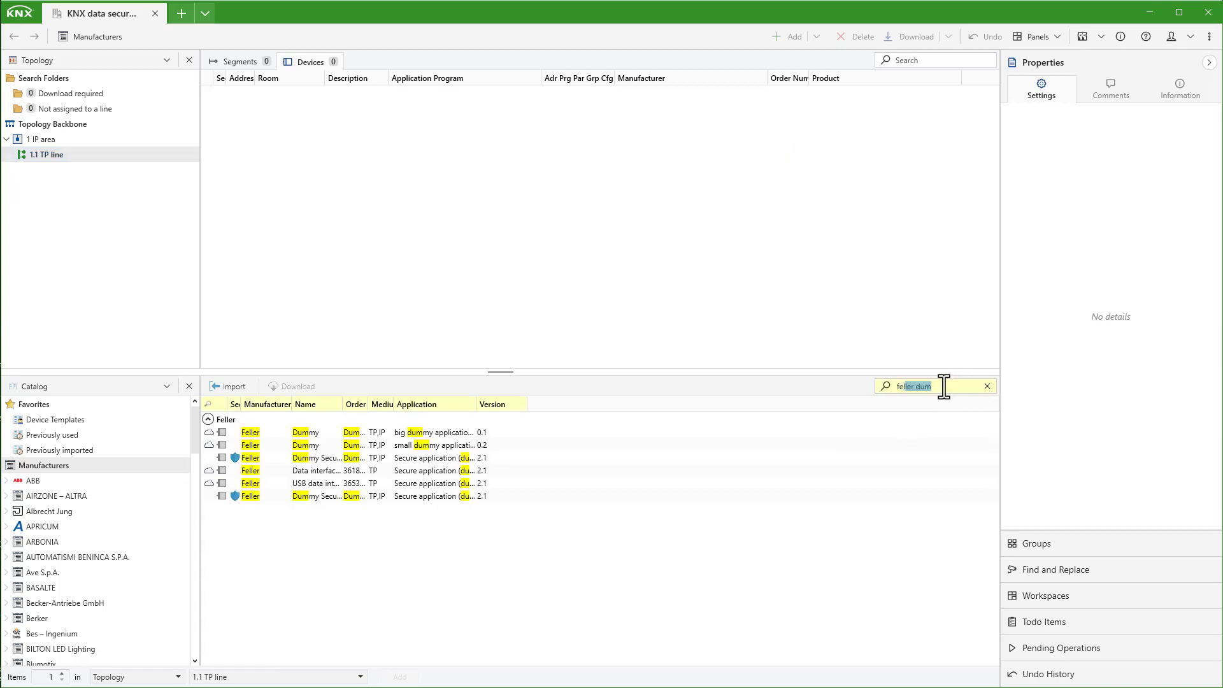
text(ler 36306)
key(Return)
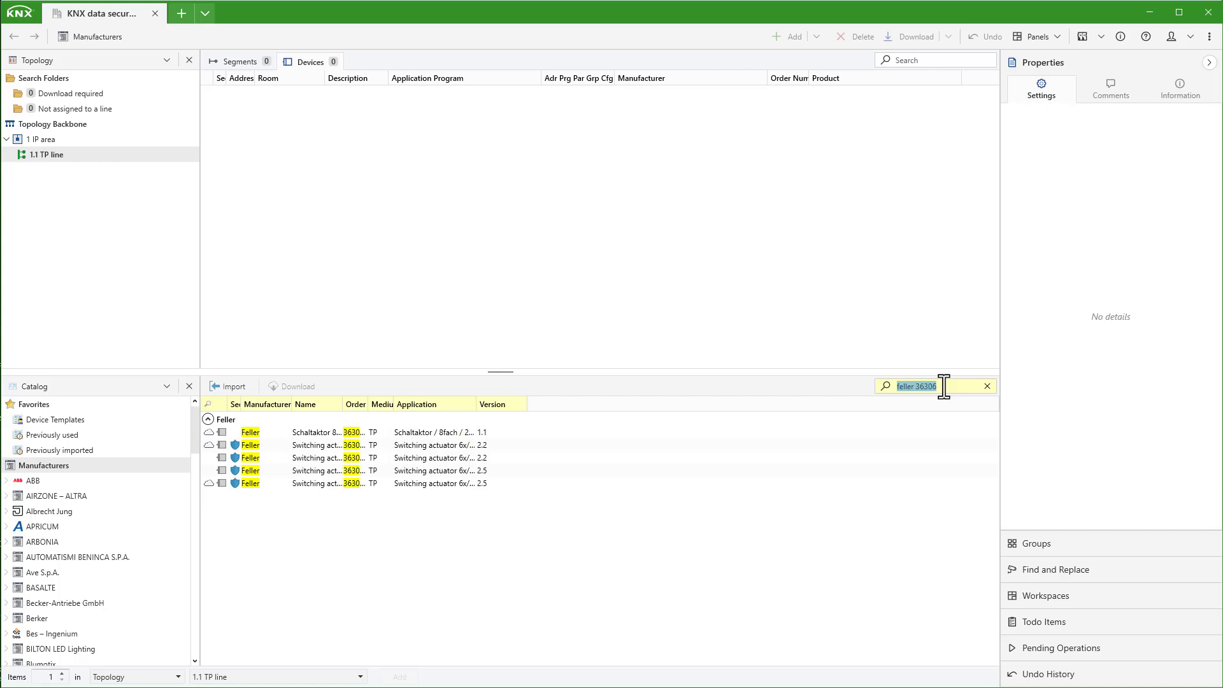
Step: Add the Feller switching actuator 6x/blind actuator 3x, Comfort as 1.1.1 and set a project password
double_click(318, 472)
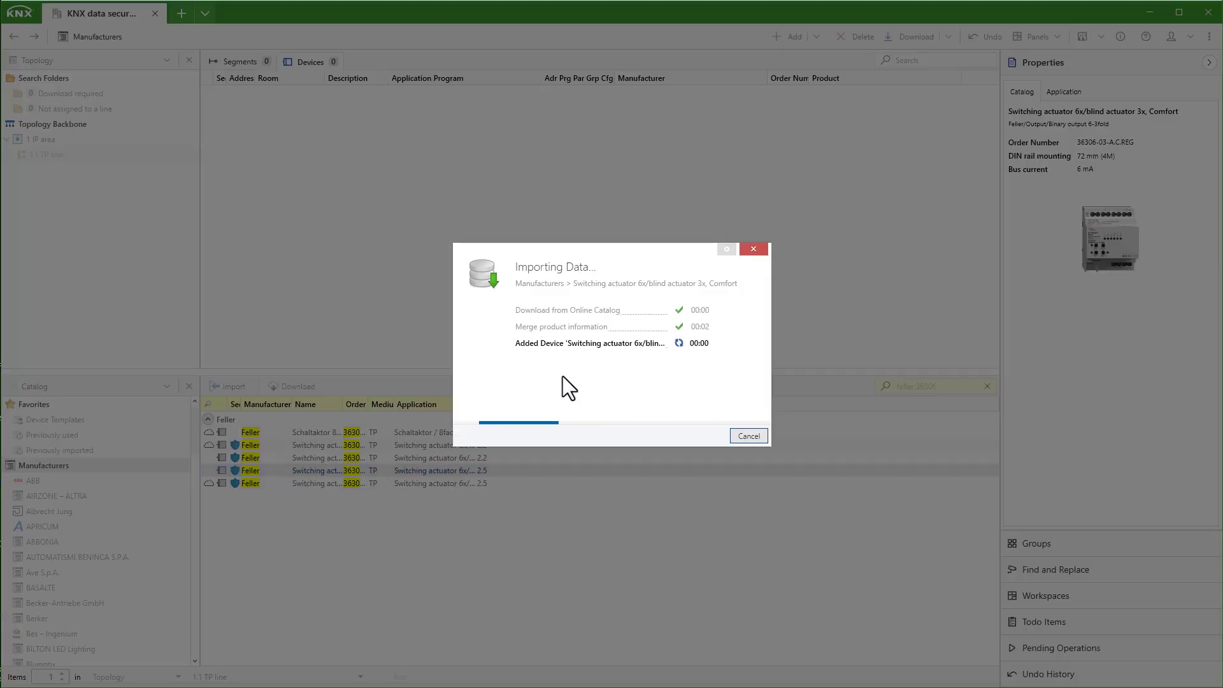
text(••••••••••)
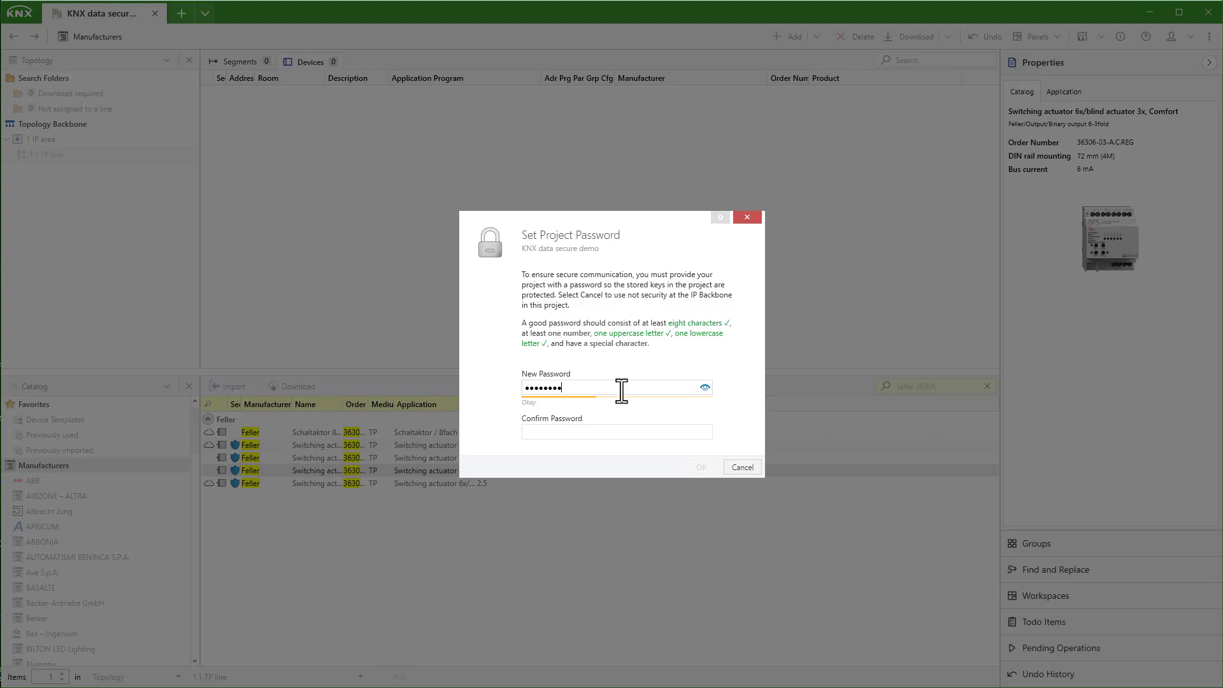
text(••)
key(Tab)
text(••••)
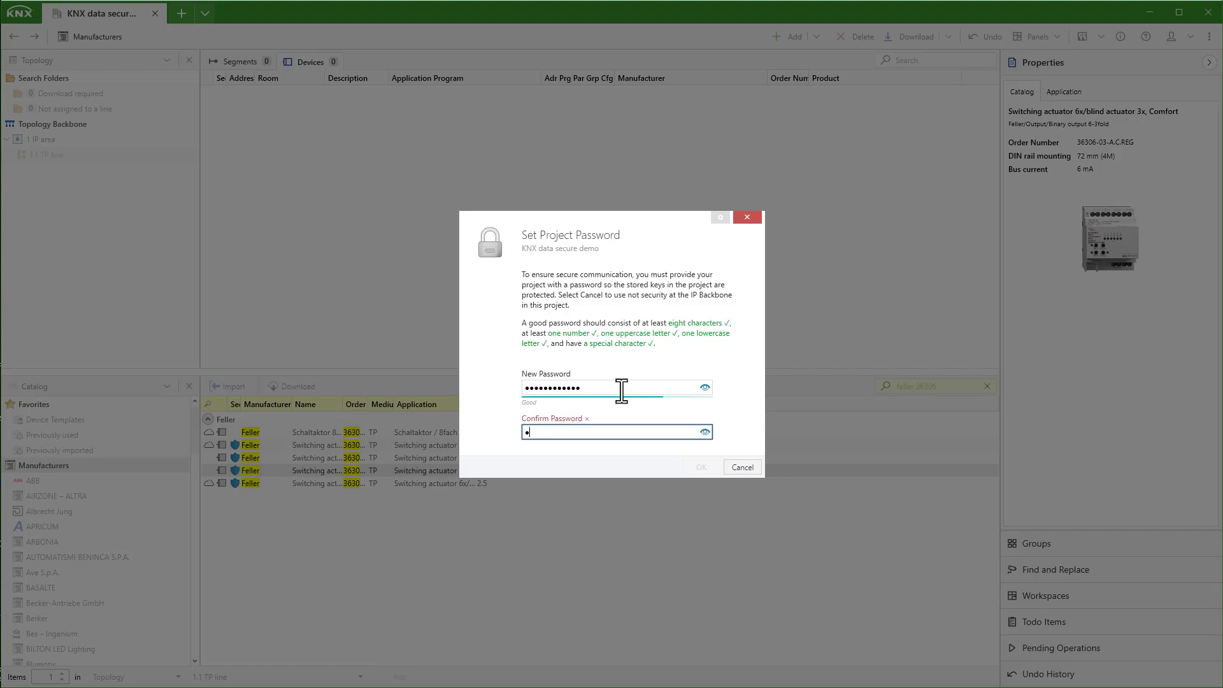
text(•••••••)
click(699, 467)
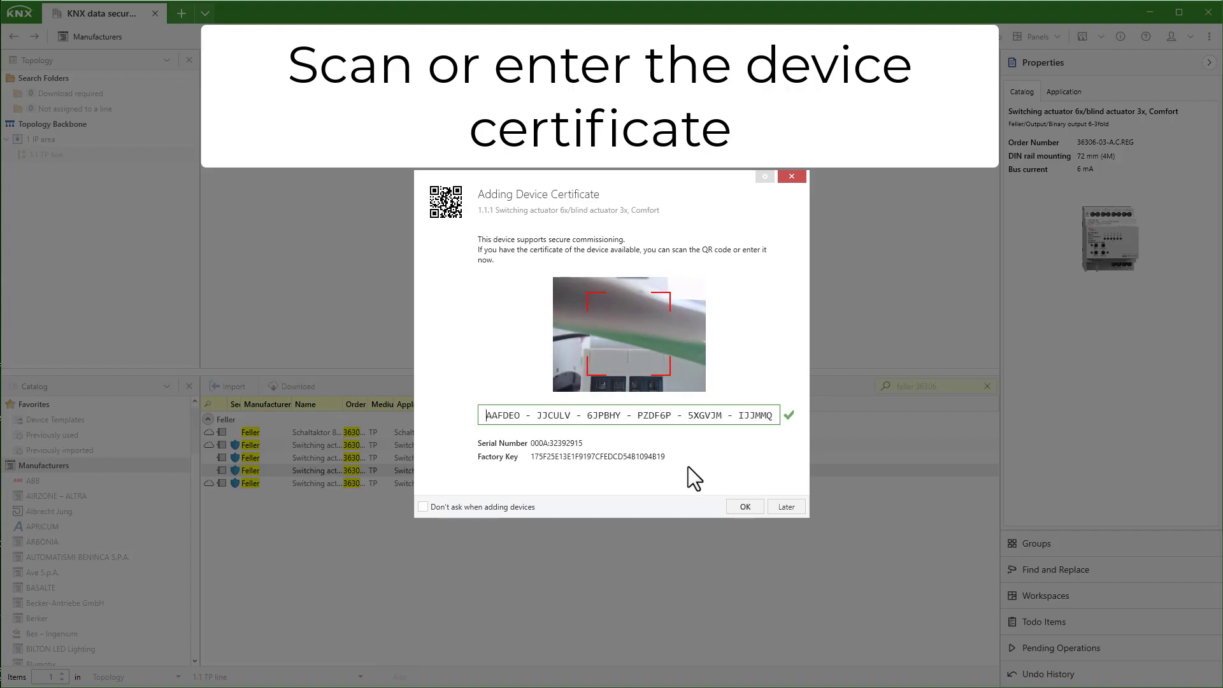
Step: Finish adding the actuator's device certificate and change the catalog search to 'feller dum'
click(744, 505)
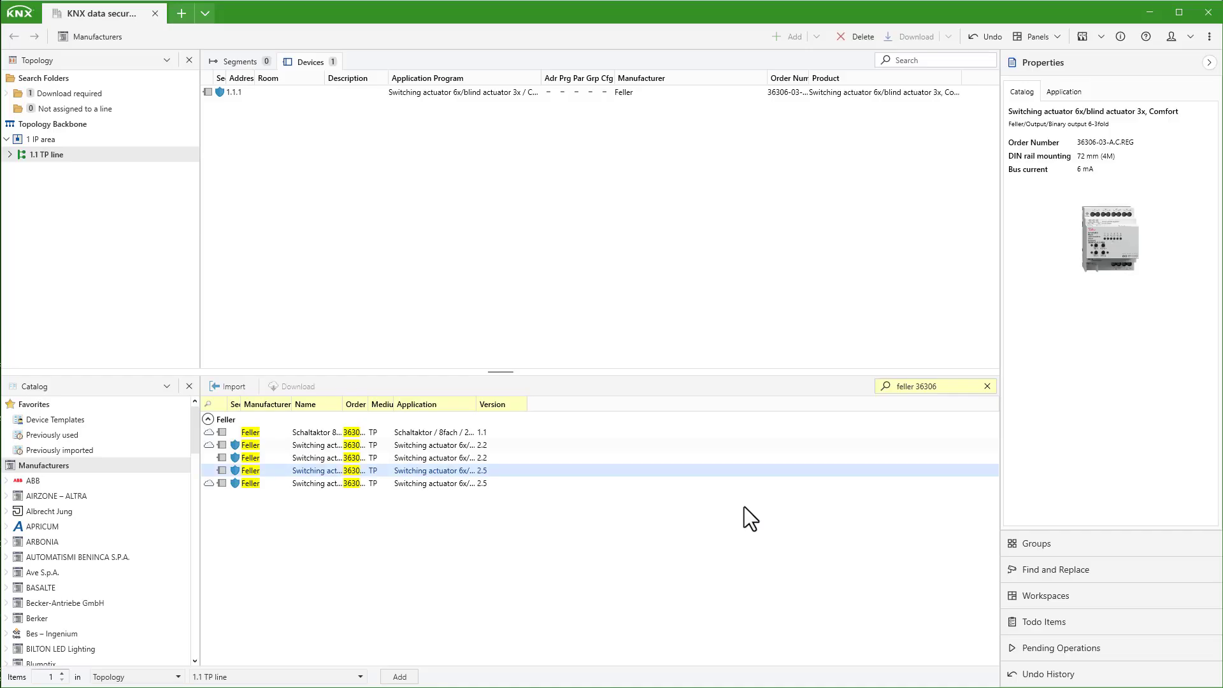
click(950, 386)
click(950, 386)
key(BackSpace)
key(BackSpace)
key(BackSpace)
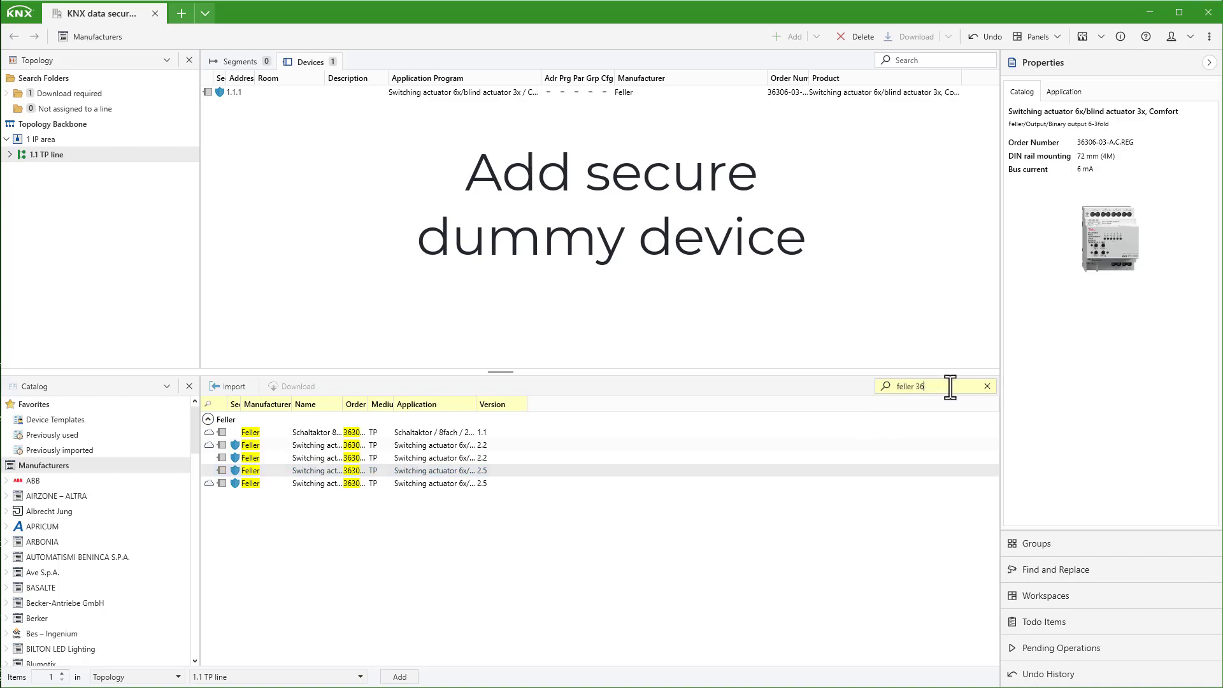
key(BackSpace)
key(BackSpace)
text(dum)
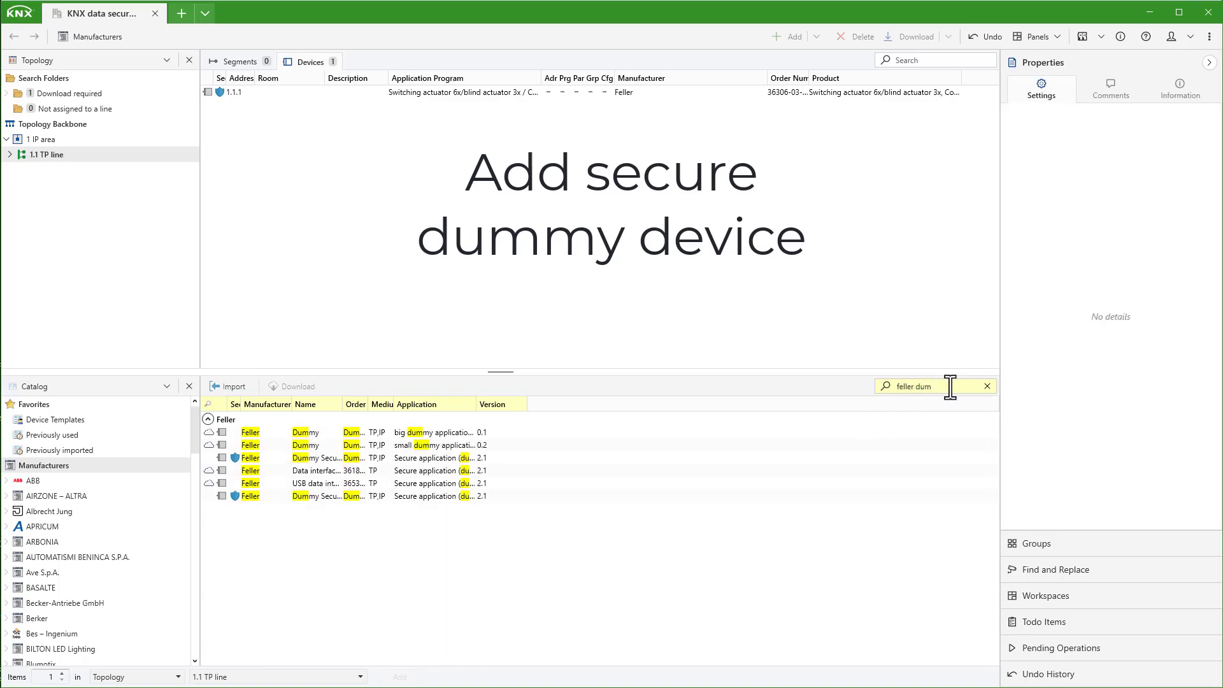
Step: Add the Dummy Secure device as 1.1.2, close the catalog and expand the 1.1 TP line
click(301, 460)
double_click(258, 457)
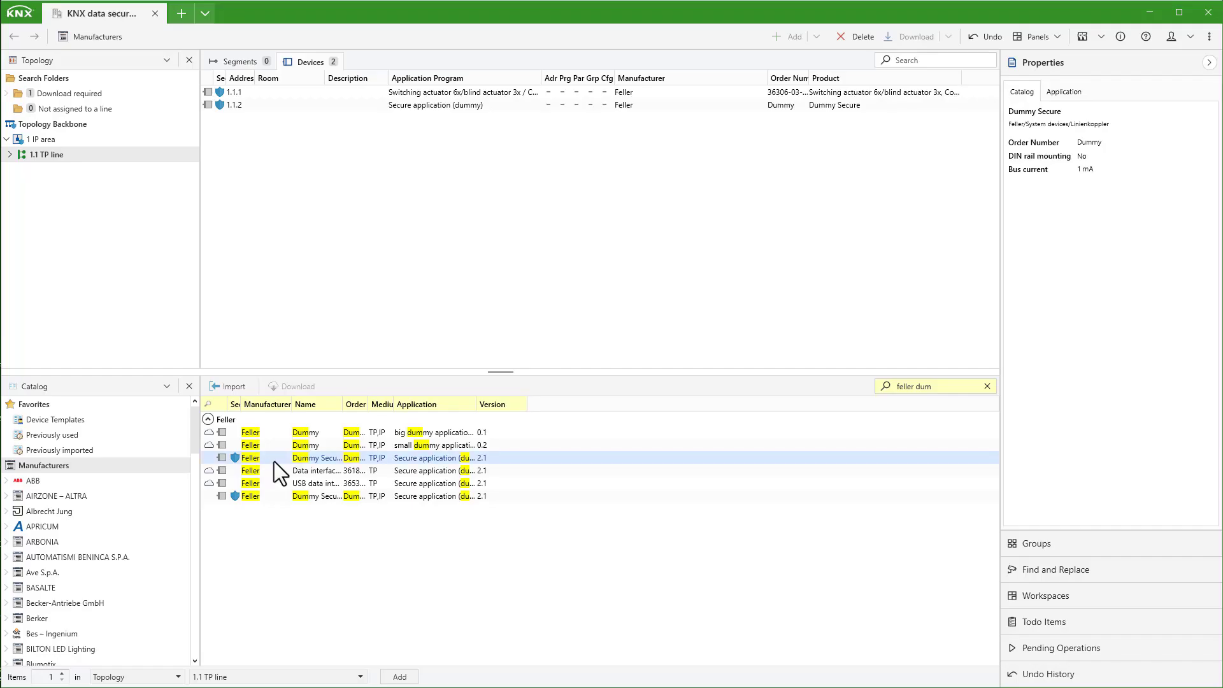
click(189, 386)
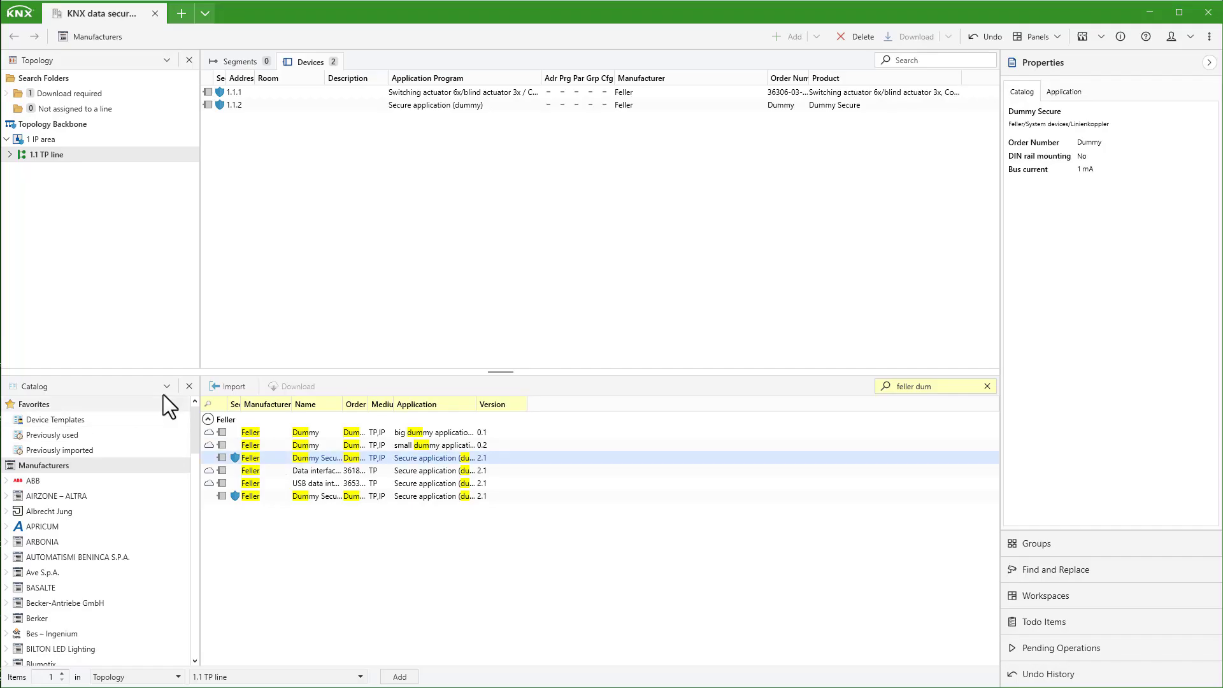
click(10, 156)
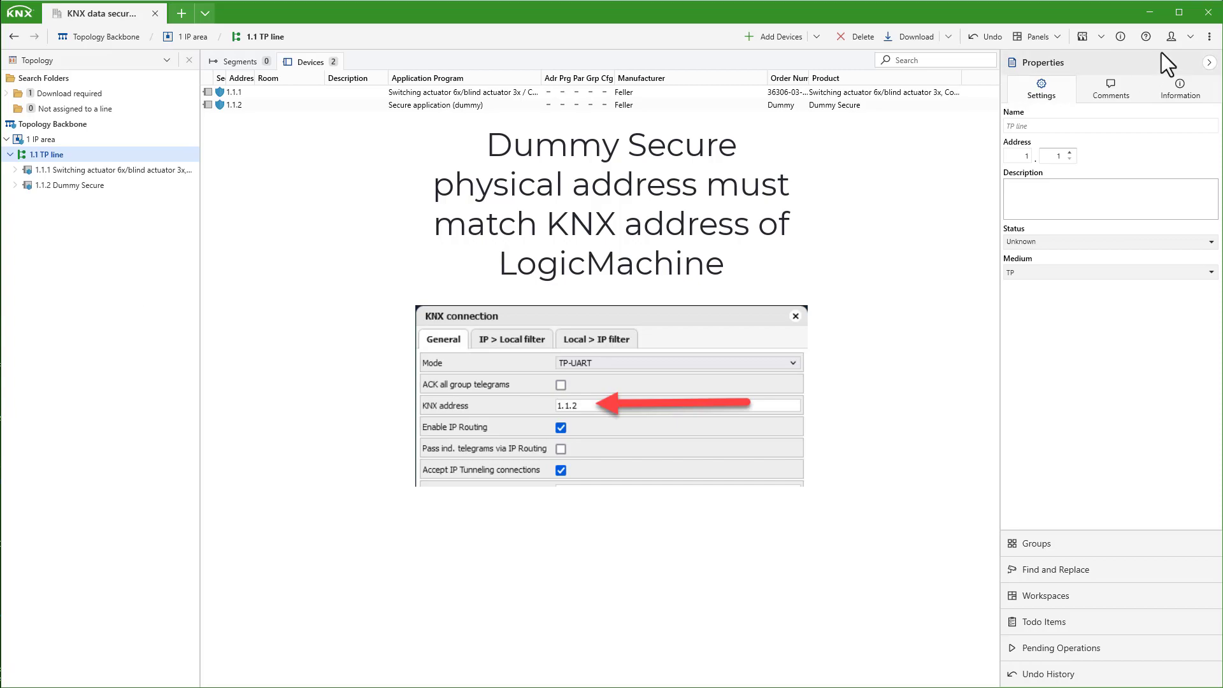
Step: Show the Group Addresses panel and add main group 1 'Main'
click(1059, 36)
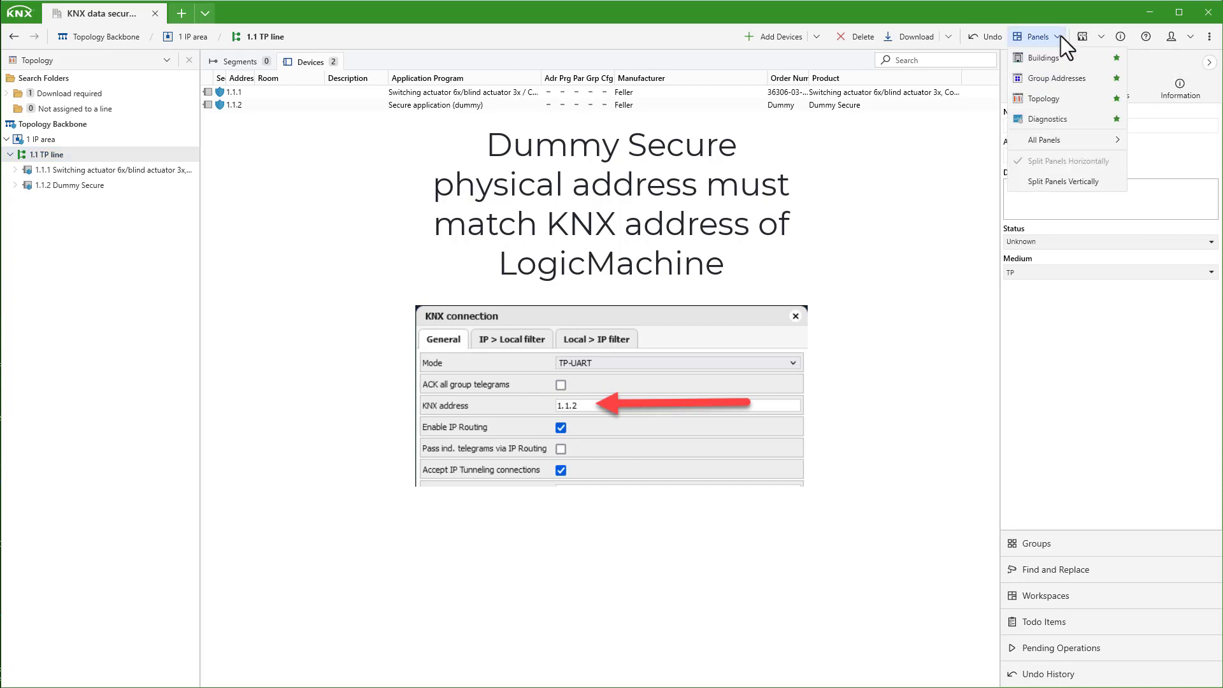
click(1074, 80)
right_click(67, 453)
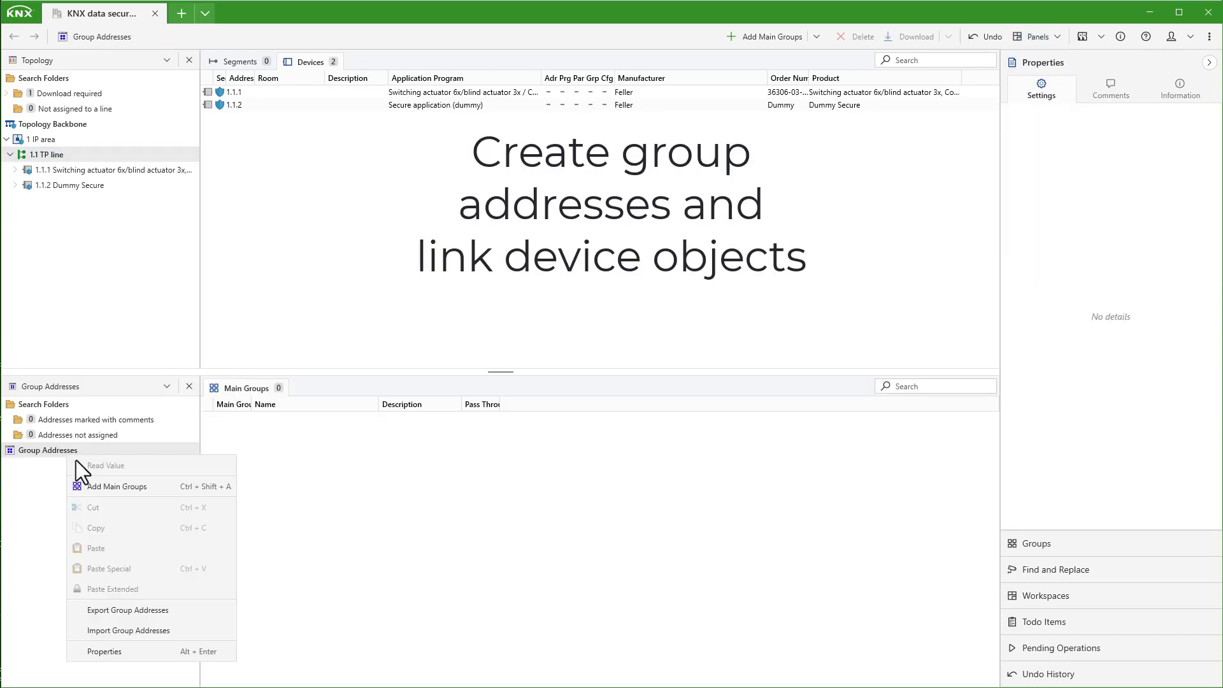
click(98, 484)
text(Maoain)
click(703, 432)
Step: Add middle group 1/1 'Sub' under the Main group
click(48, 468)
right_click(48, 469)
click(118, 522)
text(Sub)
click(509, 393)
click(704, 432)
Step: Add group addresses 1/1/1 Position and 1/1/2 Feedback under 1/1 Sub, then select actuator 1.1.1
click(8, 466)
click(51, 483)
right_click(51, 485)
click(125, 536)
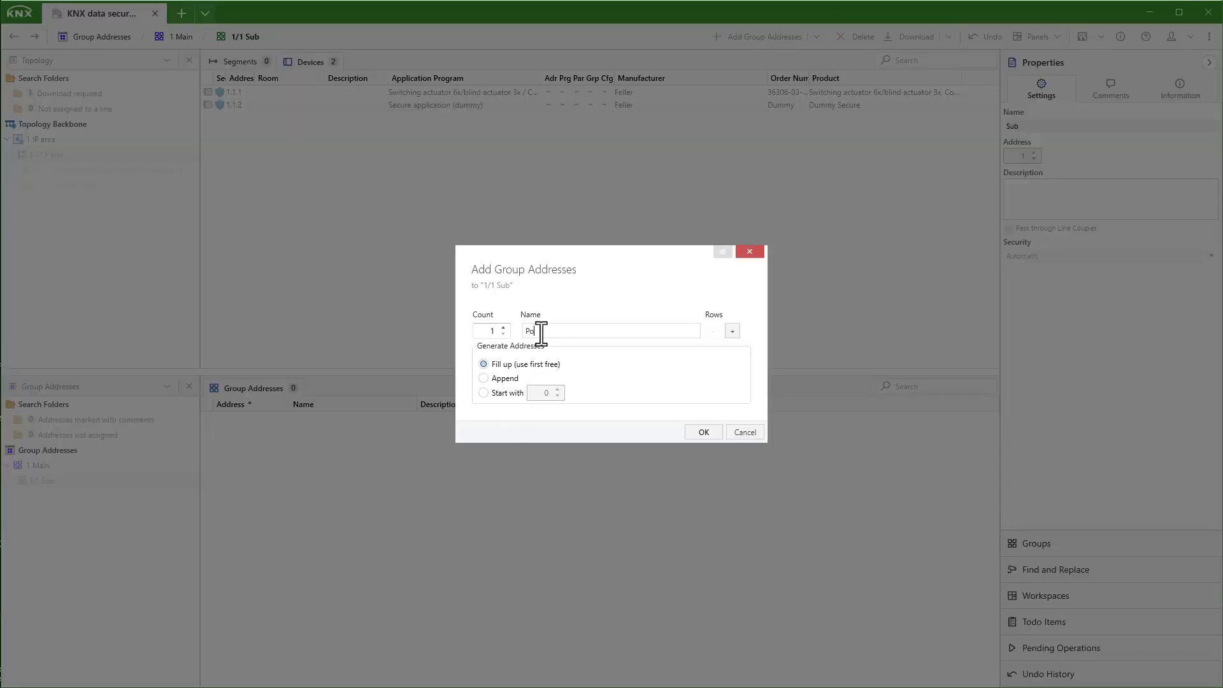
click(698, 433)
right_click(70, 485)
click(125, 536)
text(Feedback)
click(484, 378)
click(698, 432)
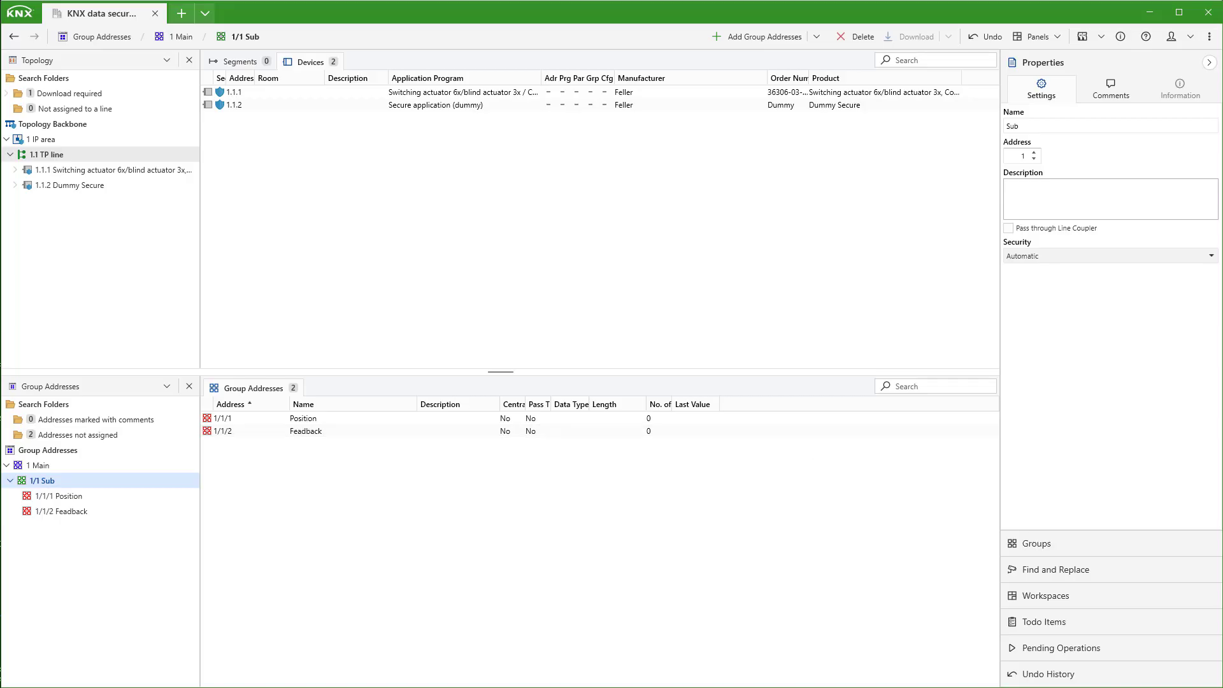
click(84, 172)
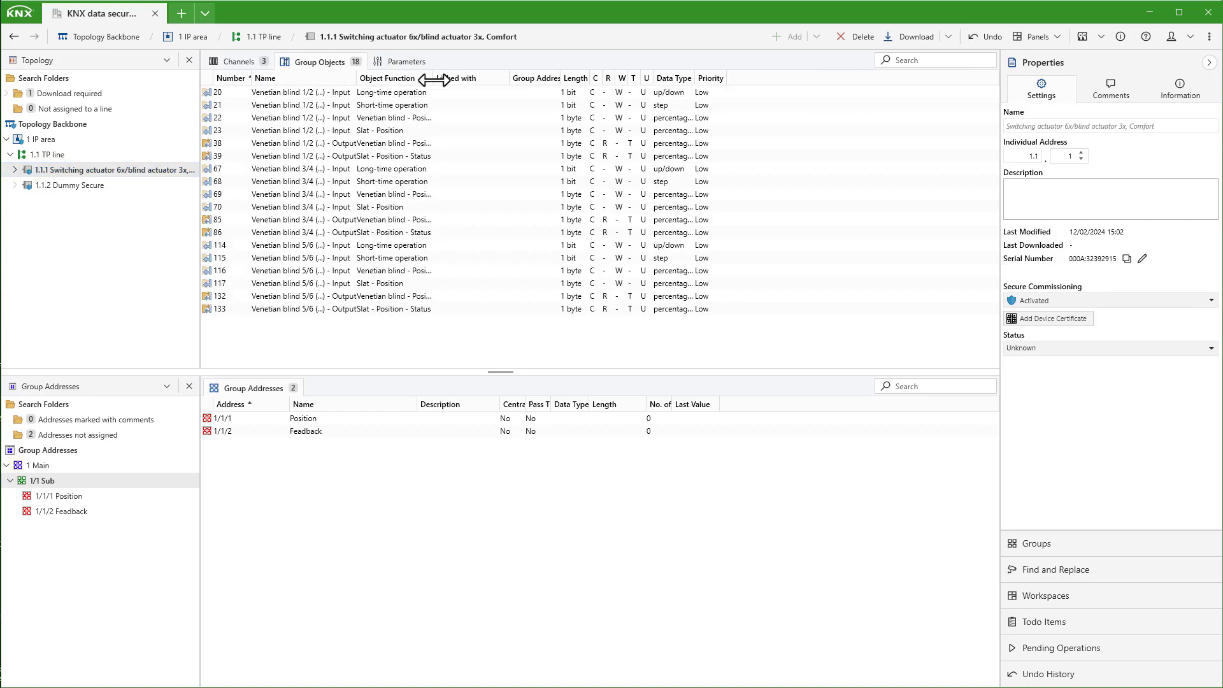
Step: Link actuator object 23 to 1/1/1 Position and object 38 to 1/1/2 Feedback, then select Dummy
drag(375, 131, 328, 419)
drag(394, 143, 331, 431)
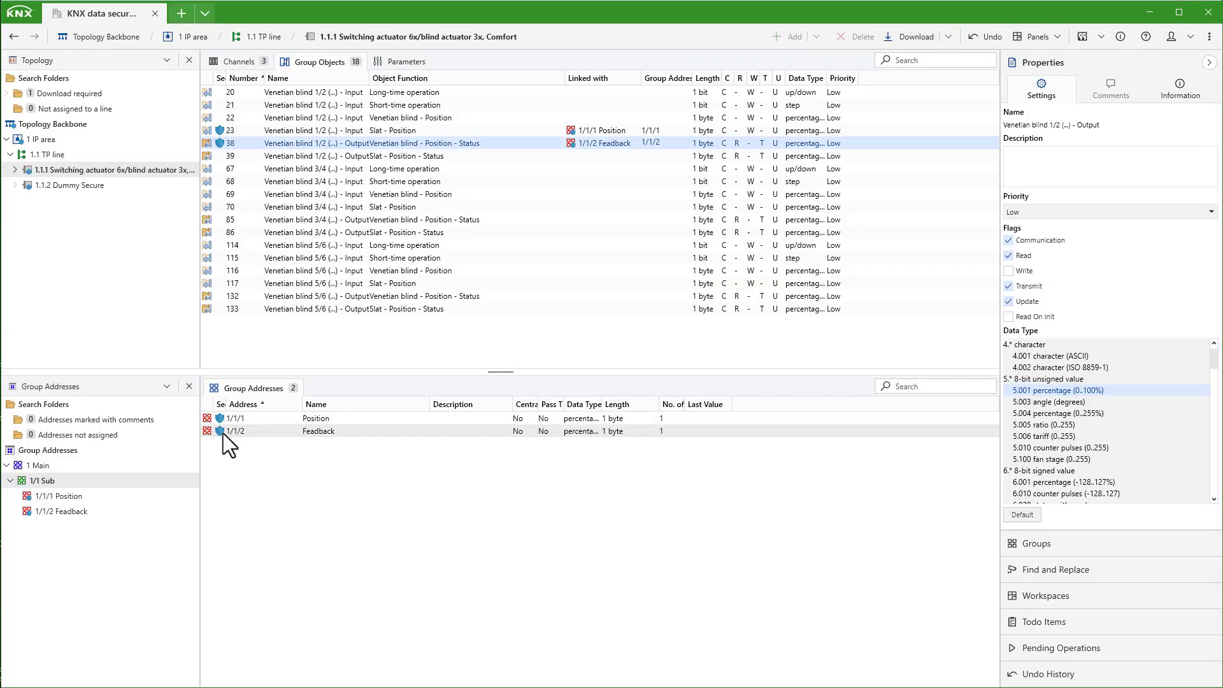
click(15, 186)
click(48, 201)
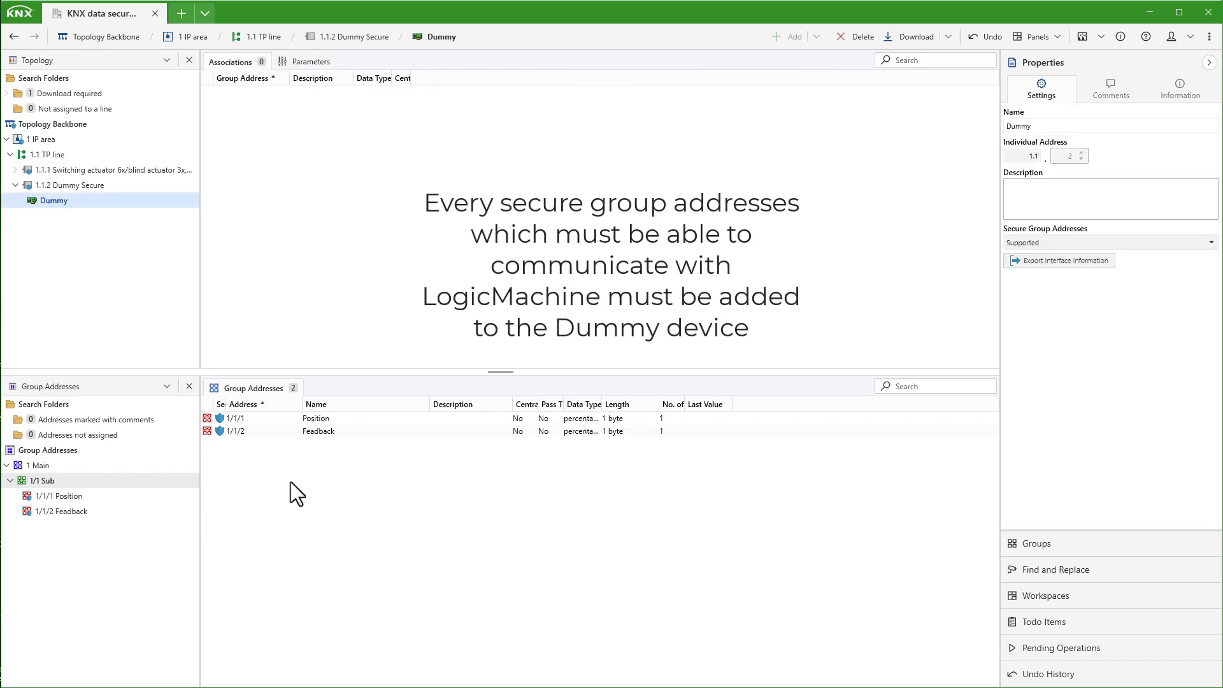
Step: Associate group addresses 1/1/1 Position and 1/1/2 Feedback with the Dummy device
drag(233, 419, 265, 300)
click(229, 433)
drag(229, 435, 271, 311)
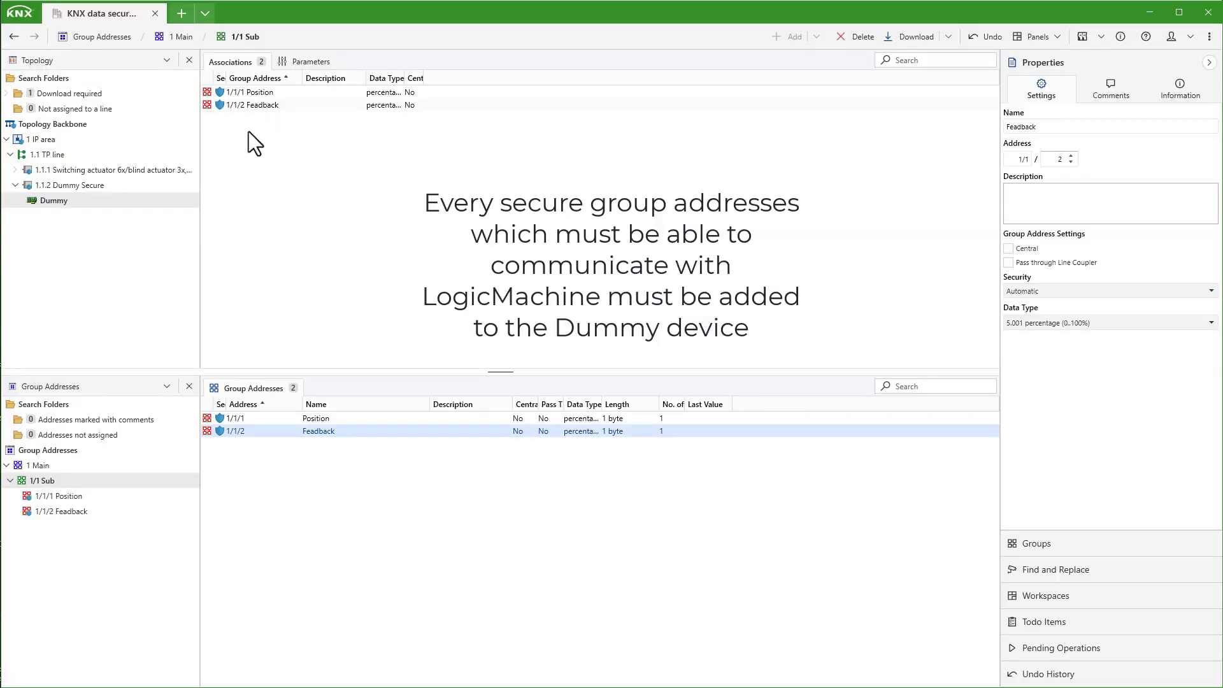
click(90, 251)
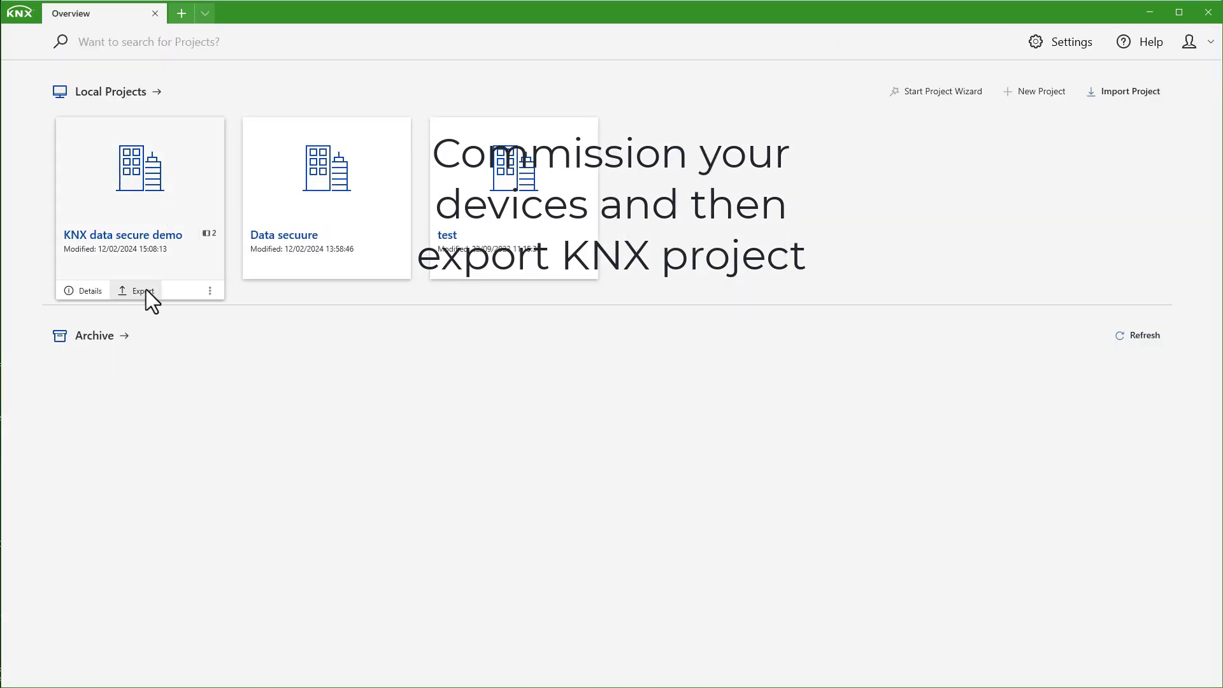
Step: Export the project as KNX data secure demo.knxproj into Desktop > Demo, entering the project password
click(139, 291)
click(58, 245)
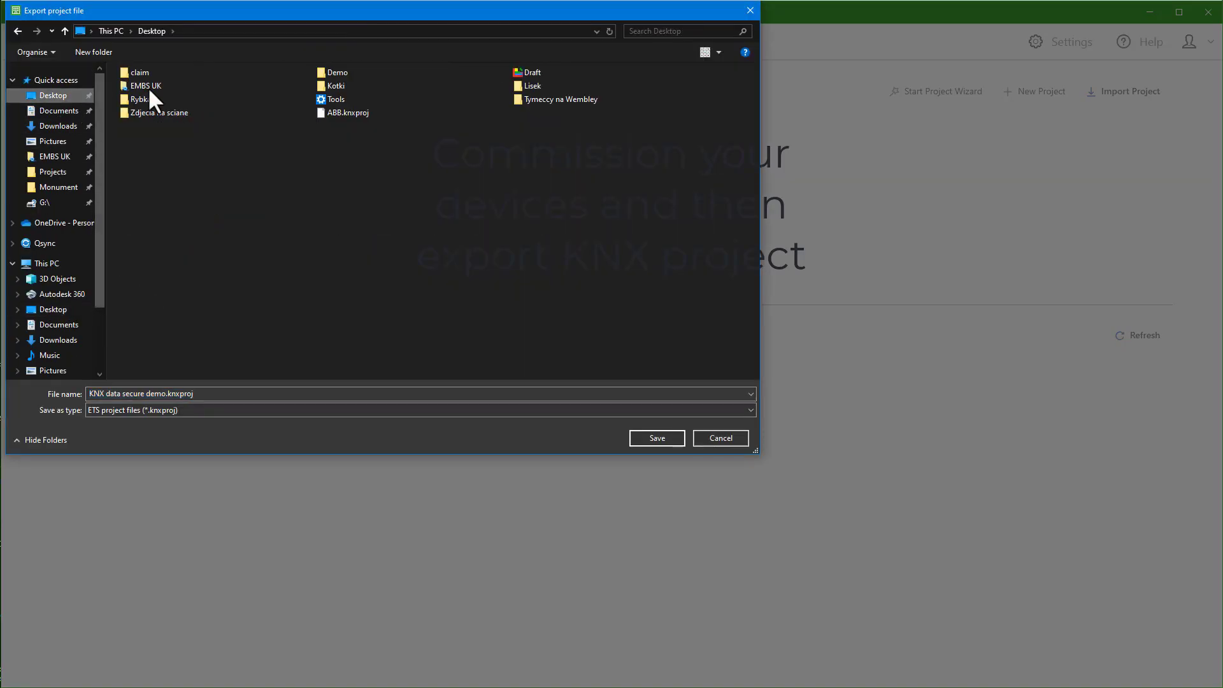
double_click(153, 71)
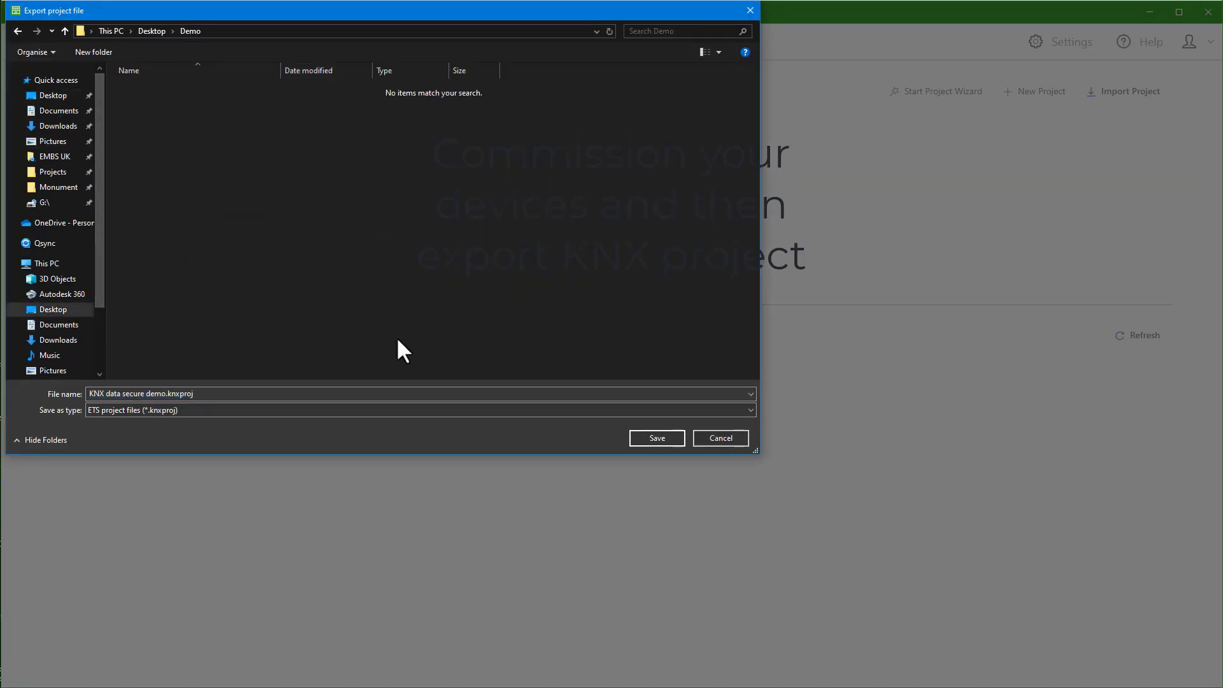
click(650, 437)
text(************)
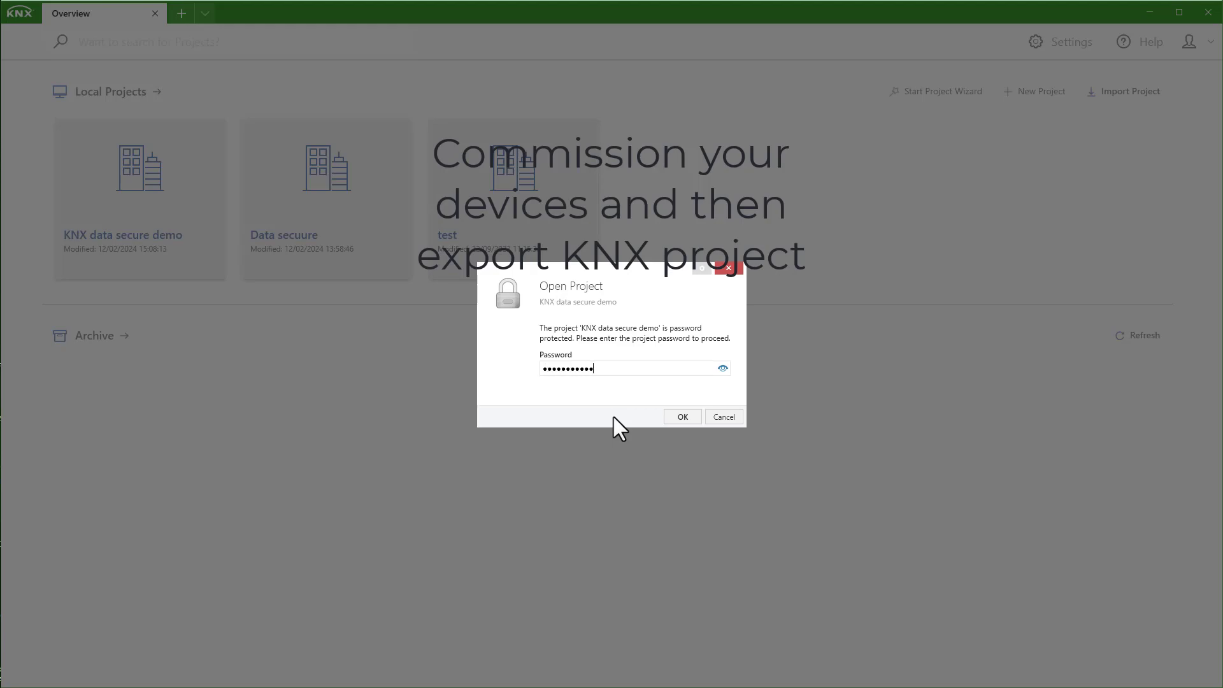
key(Return)
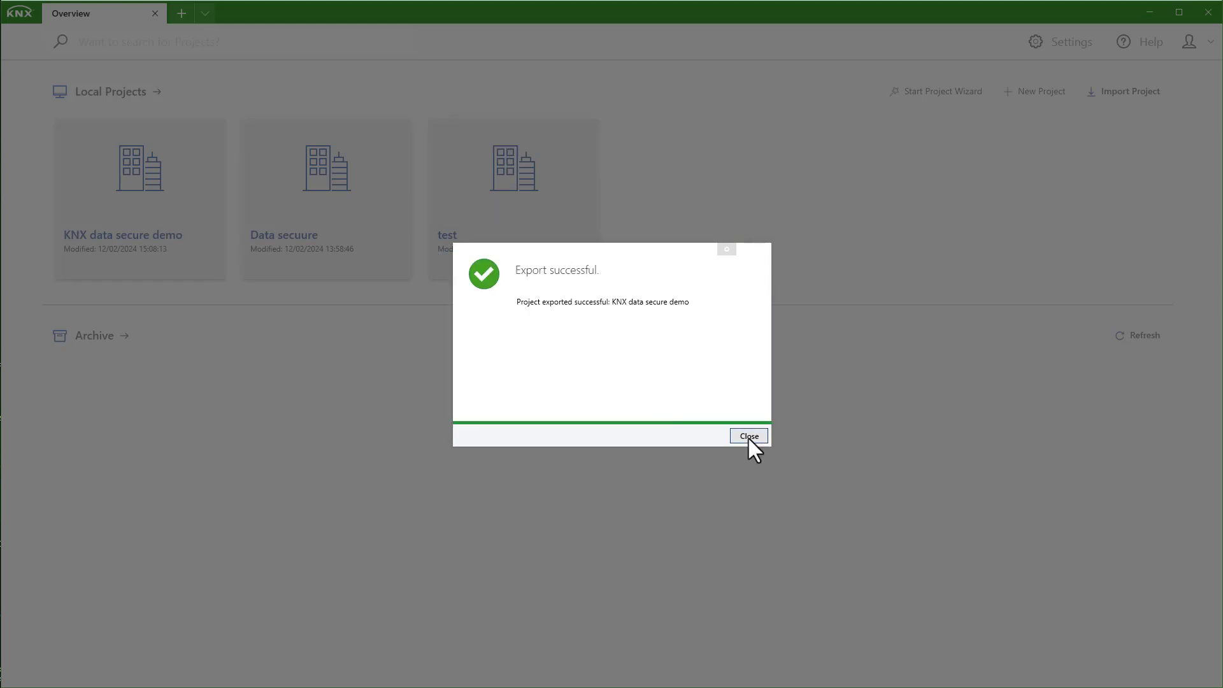
click(749, 437)
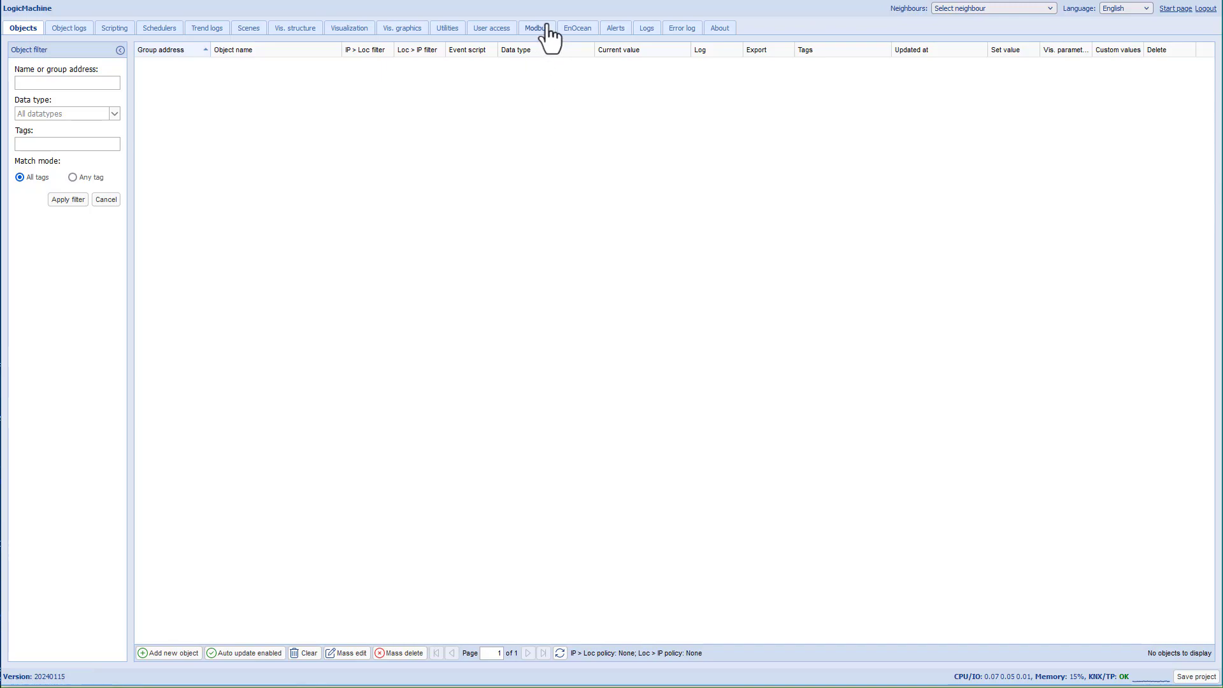
Step: Import KNX data secure demo.knxproj from Utilities with its project password and security keys
click(445, 29)
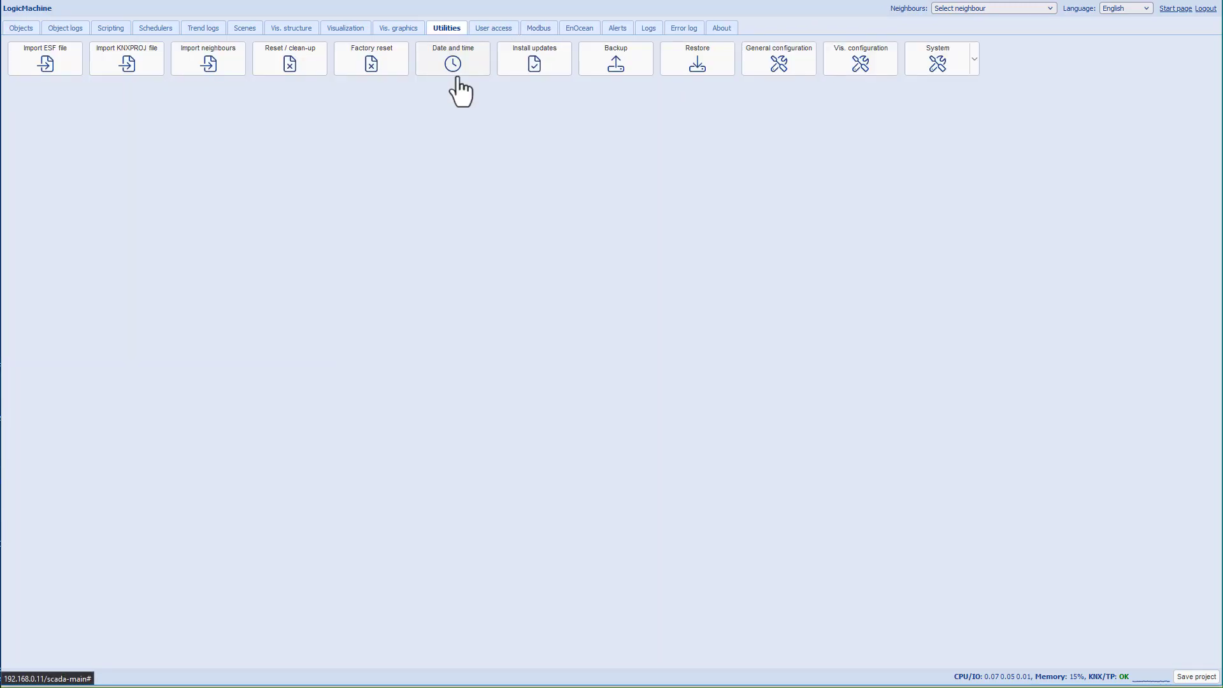
click(125, 65)
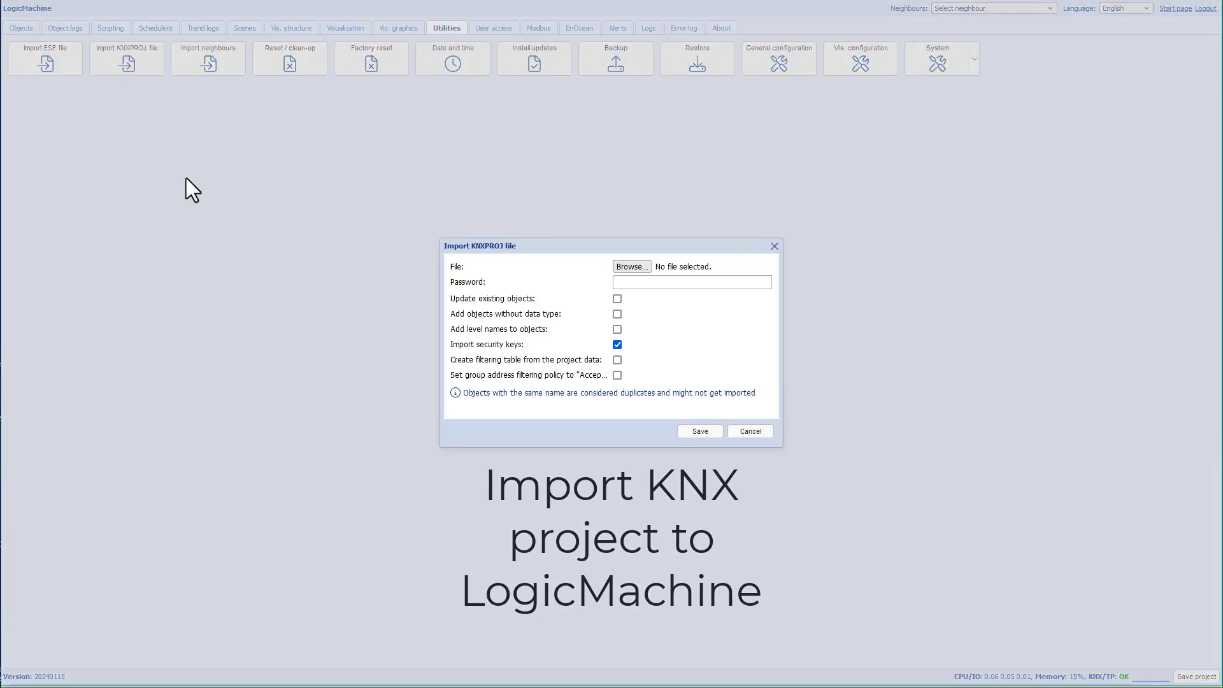
click(641, 268)
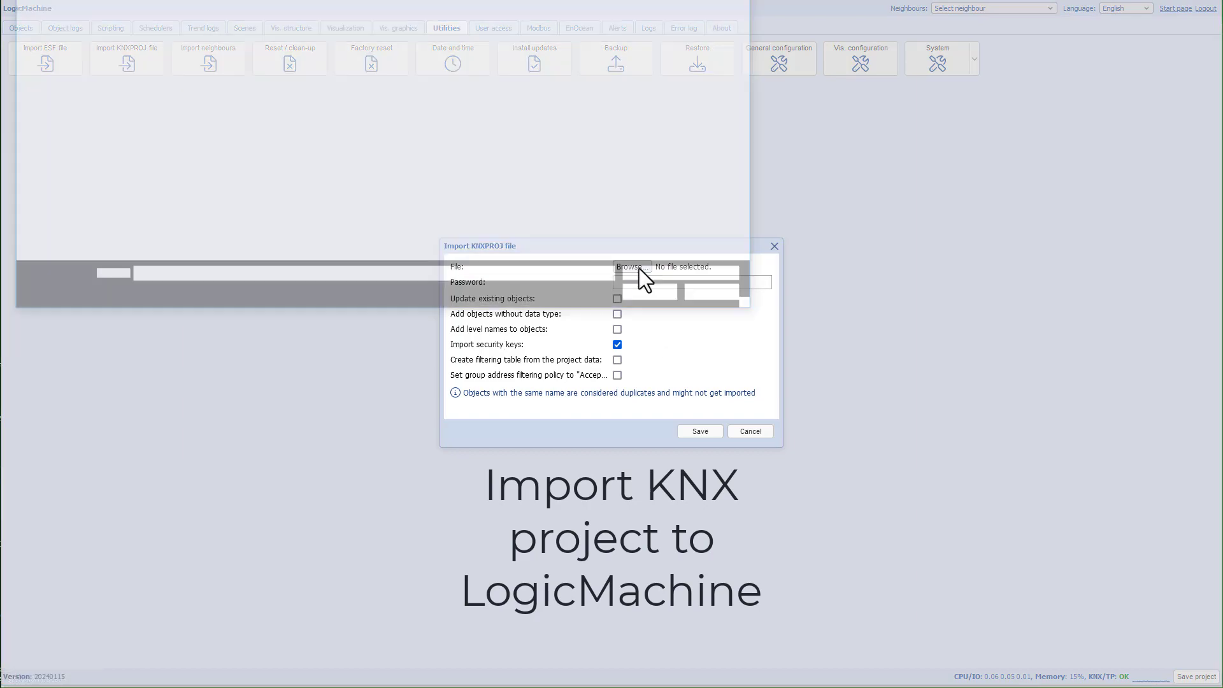
click(59, 71)
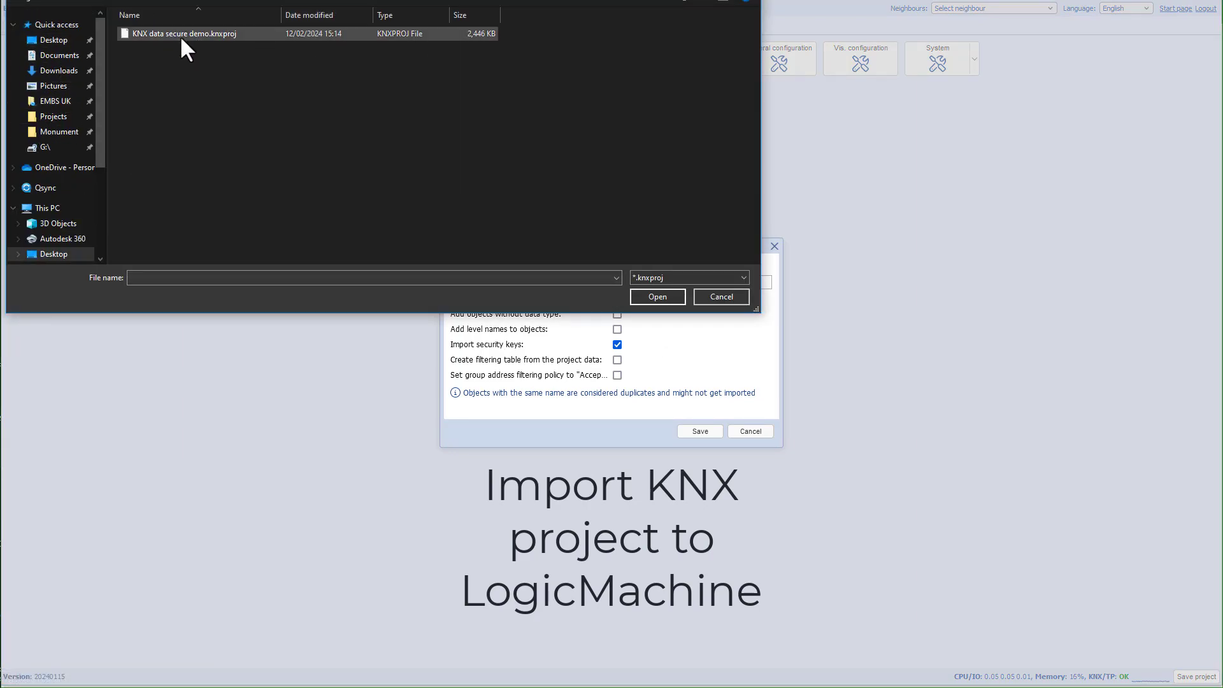
double_click(178, 35)
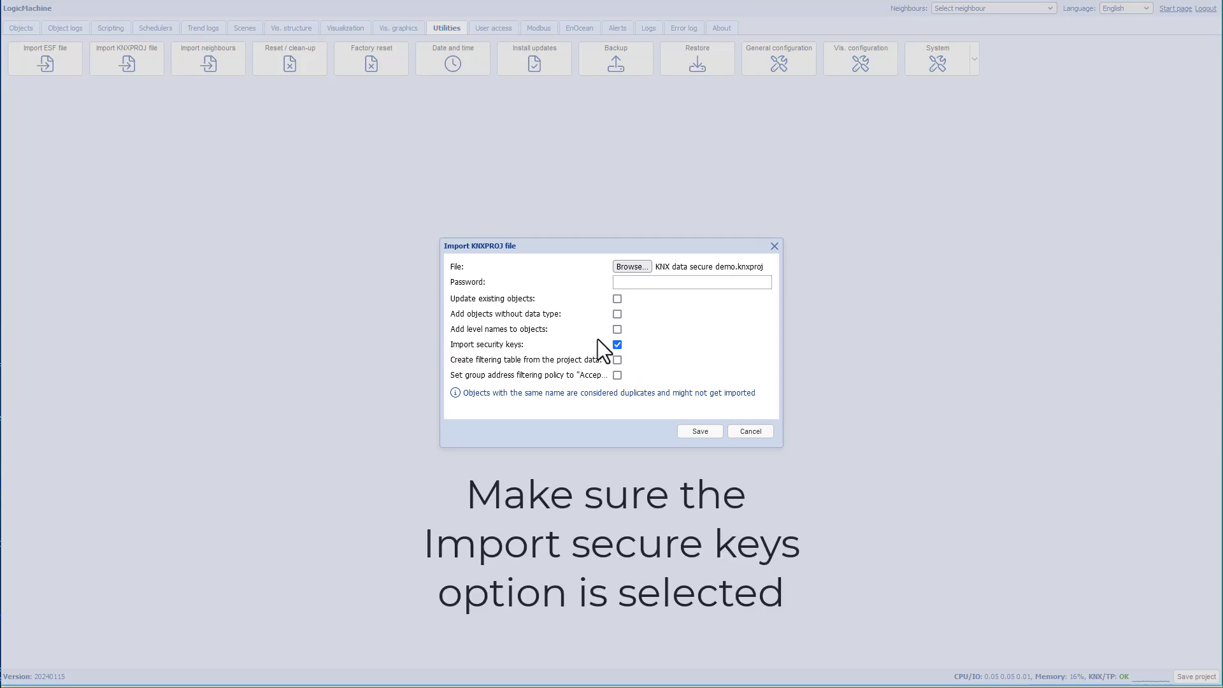
click(647, 282)
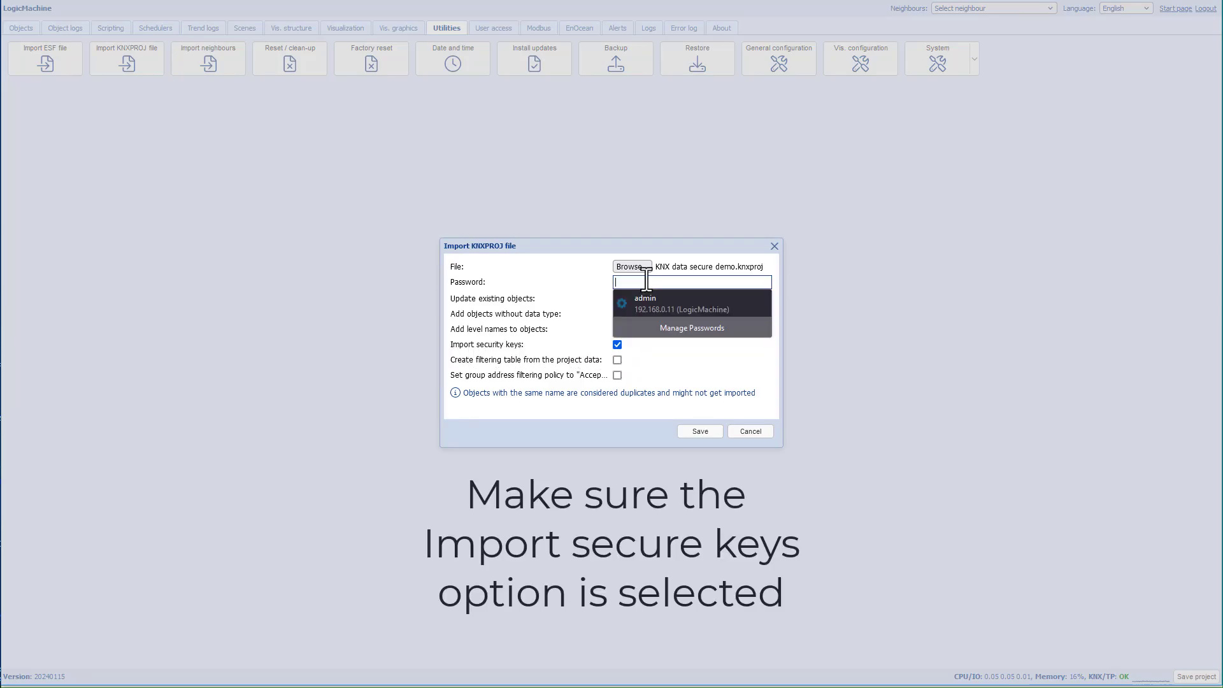
text(1234567)
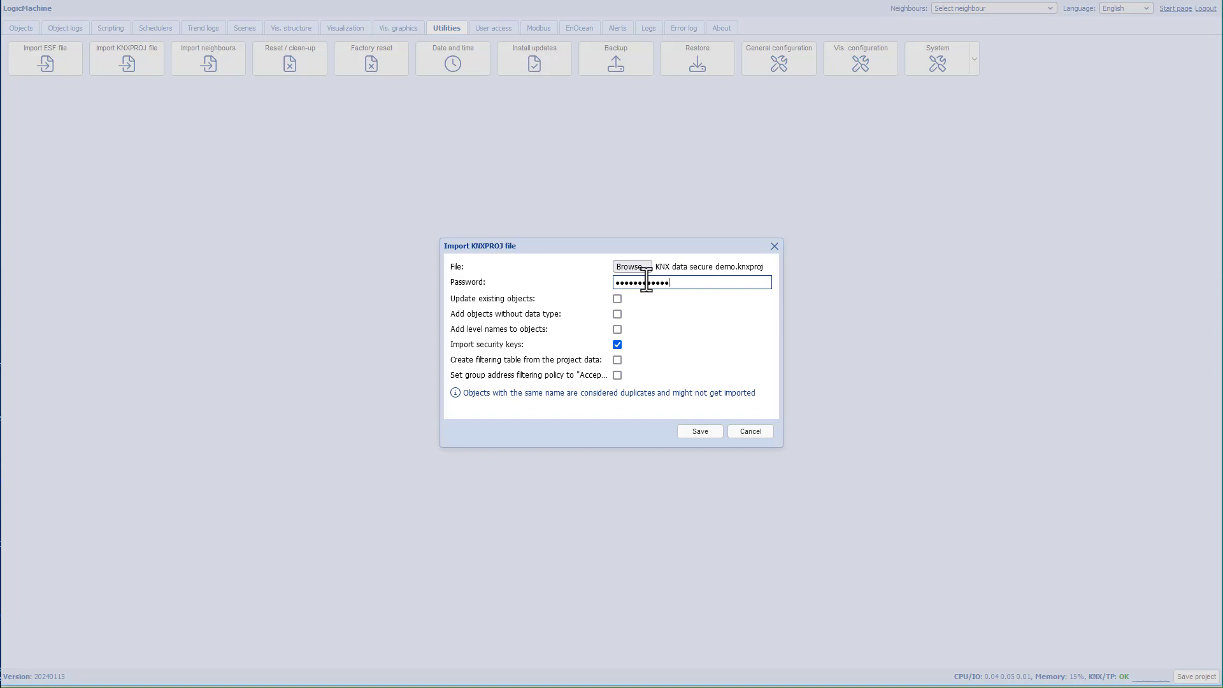
click(707, 434)
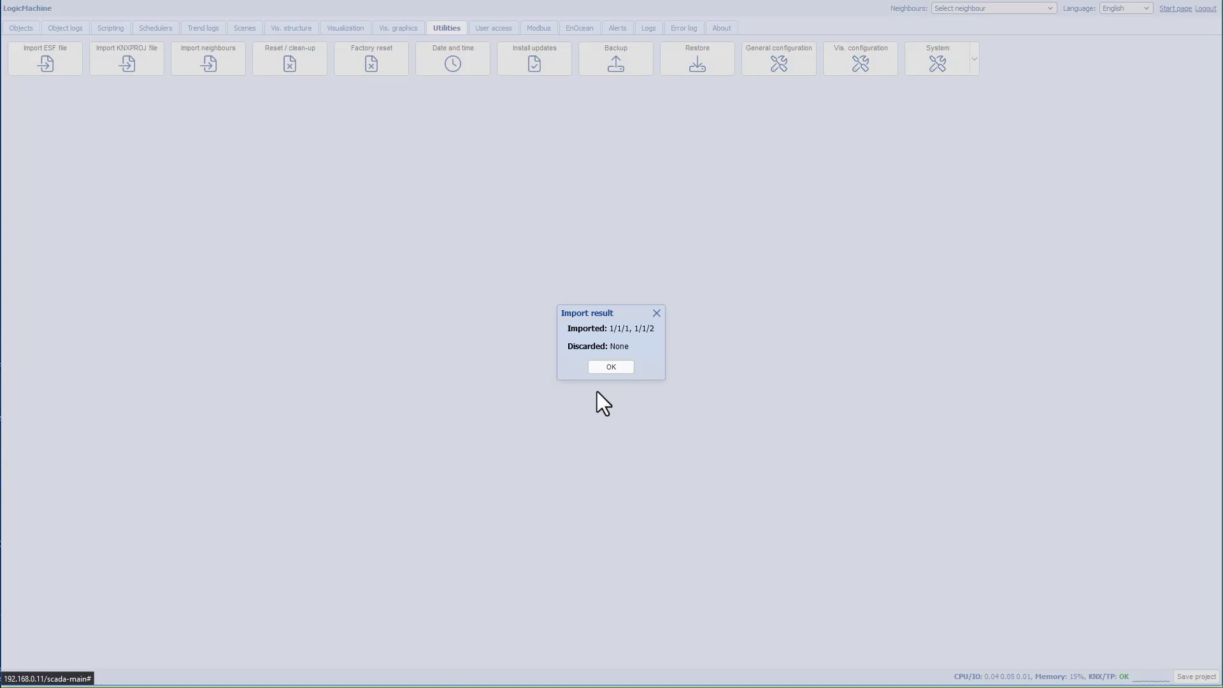
click(610, 368)
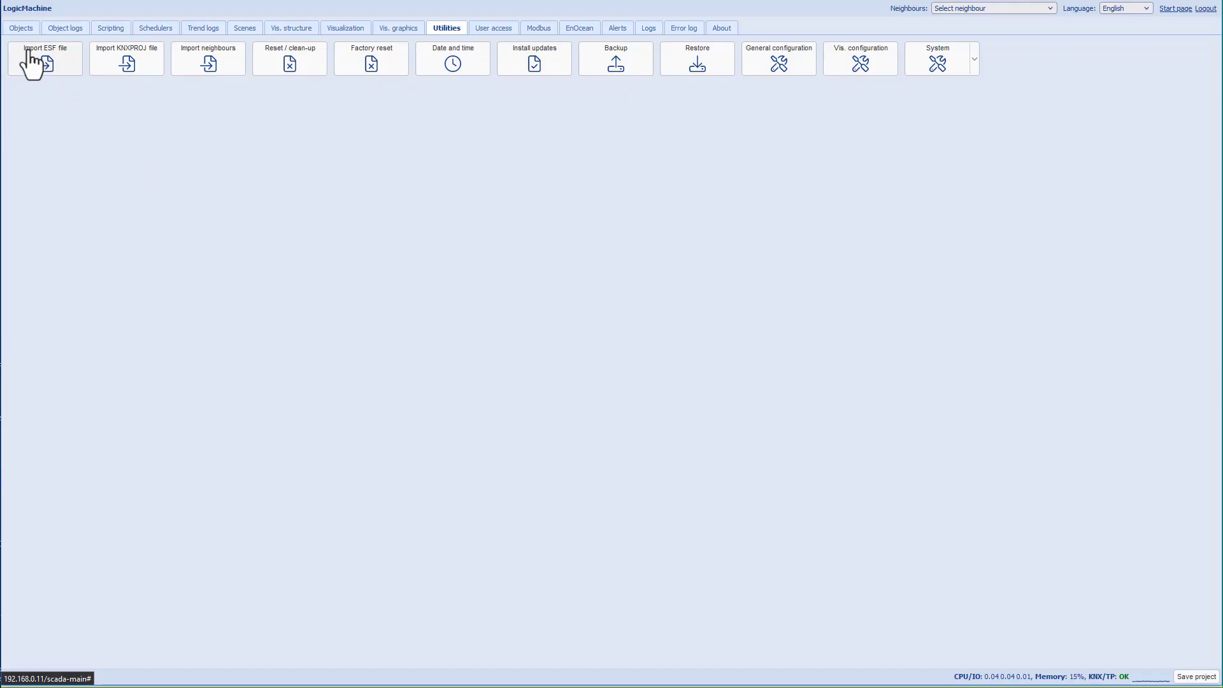
Step: Send Position 1/1/1 the values 44, 100 and 0, watching Feedback 1/1/2 follow
click(21, 28)
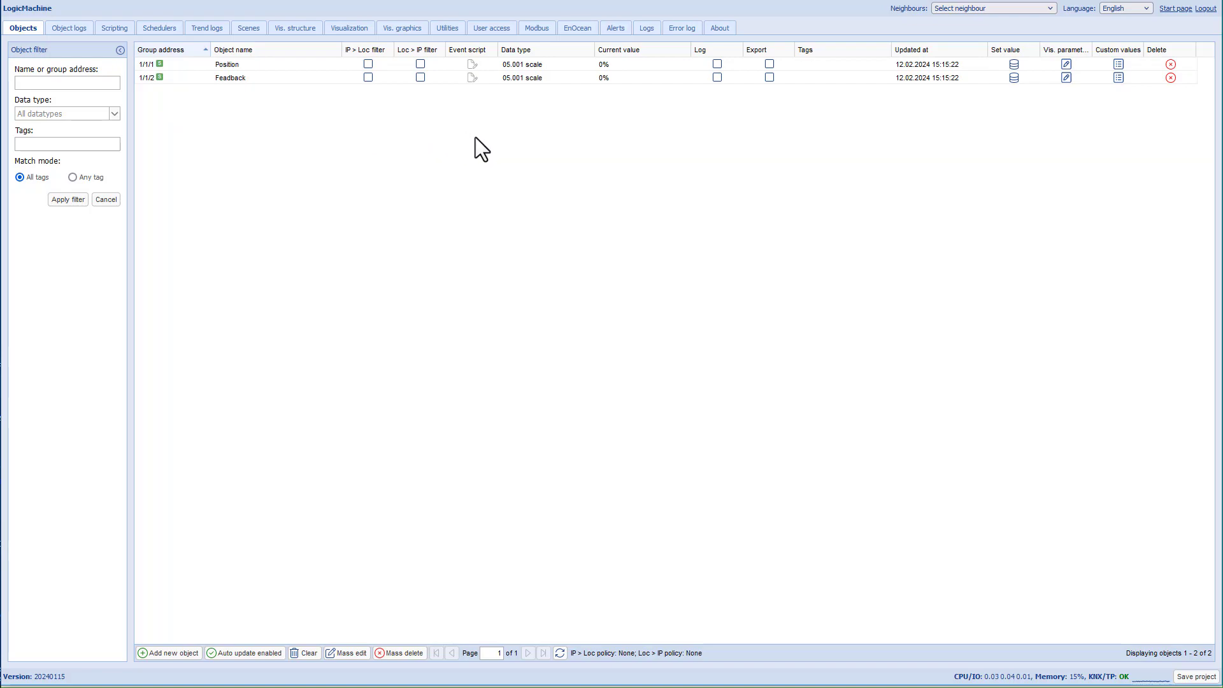
click(1014, 64)
drag(600, 310, 650, 311)
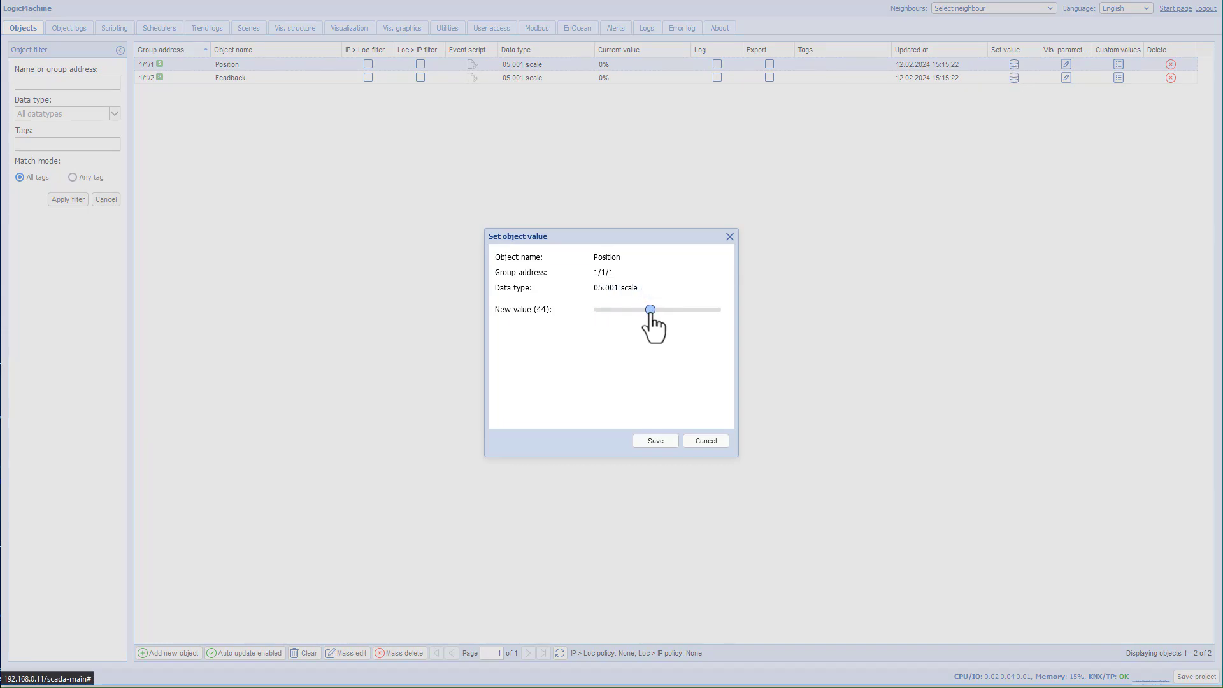
click(656, 442)
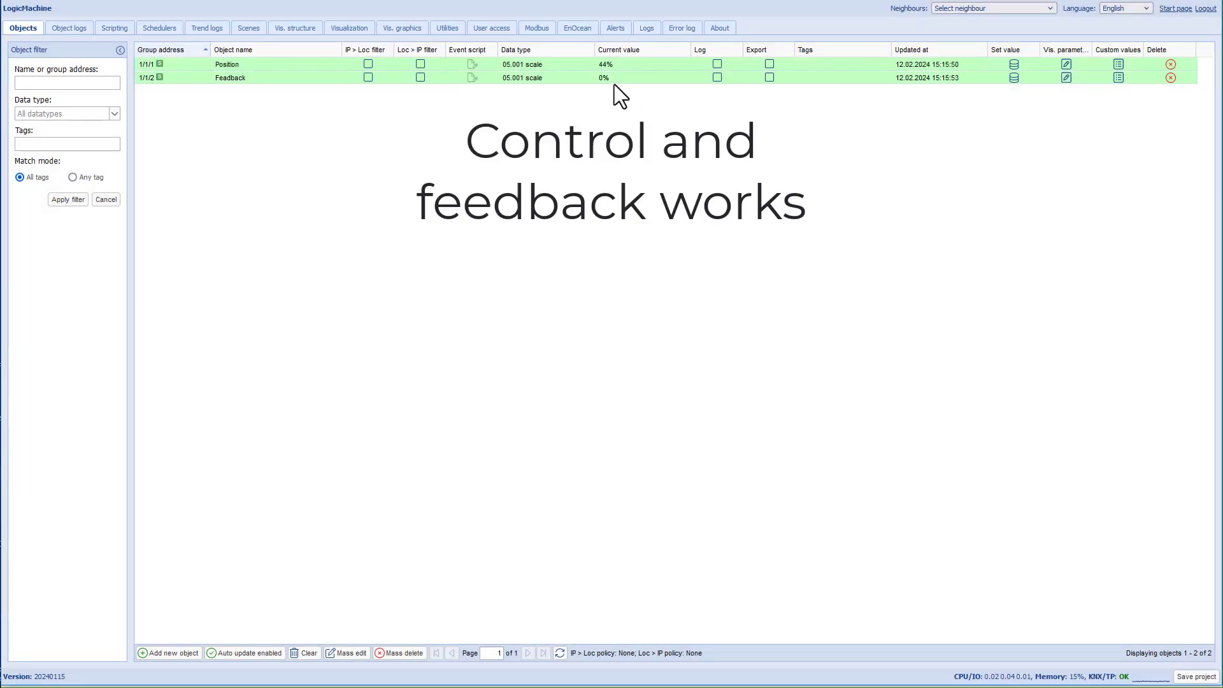
click(1014, 64)
drag(656, 308, 717, 316)
click(656, 440)
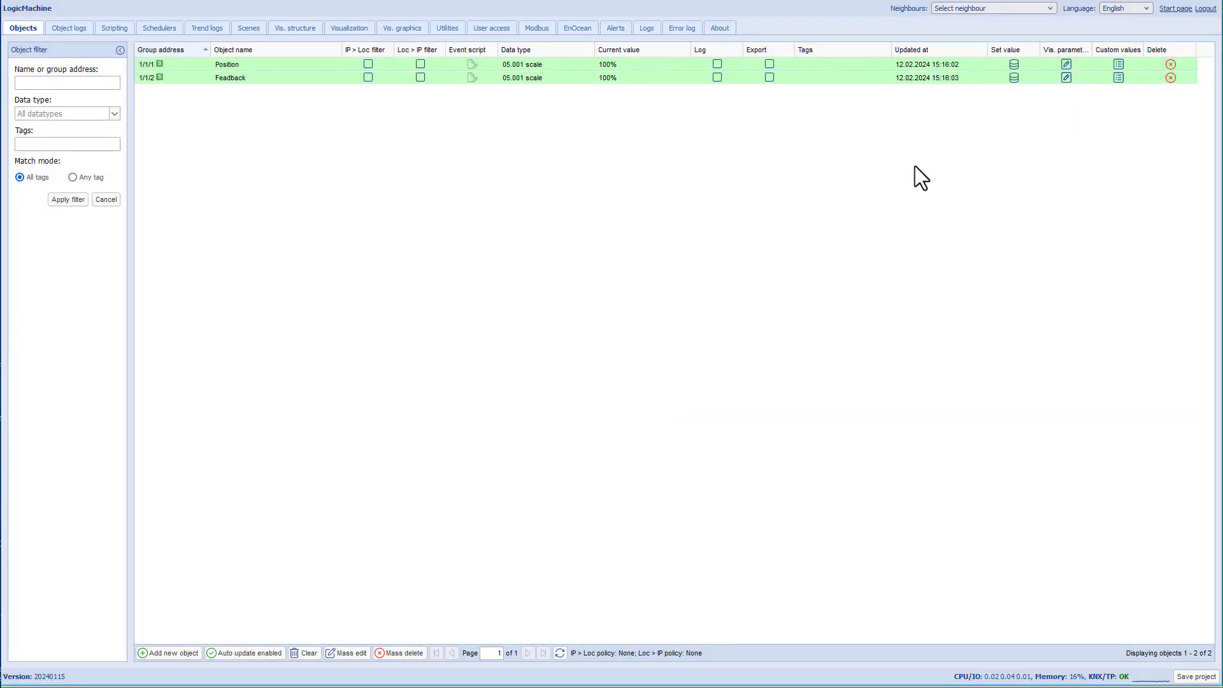
click(1014, 63)
drag(715, 310, 625, 310)
click(654, 441)
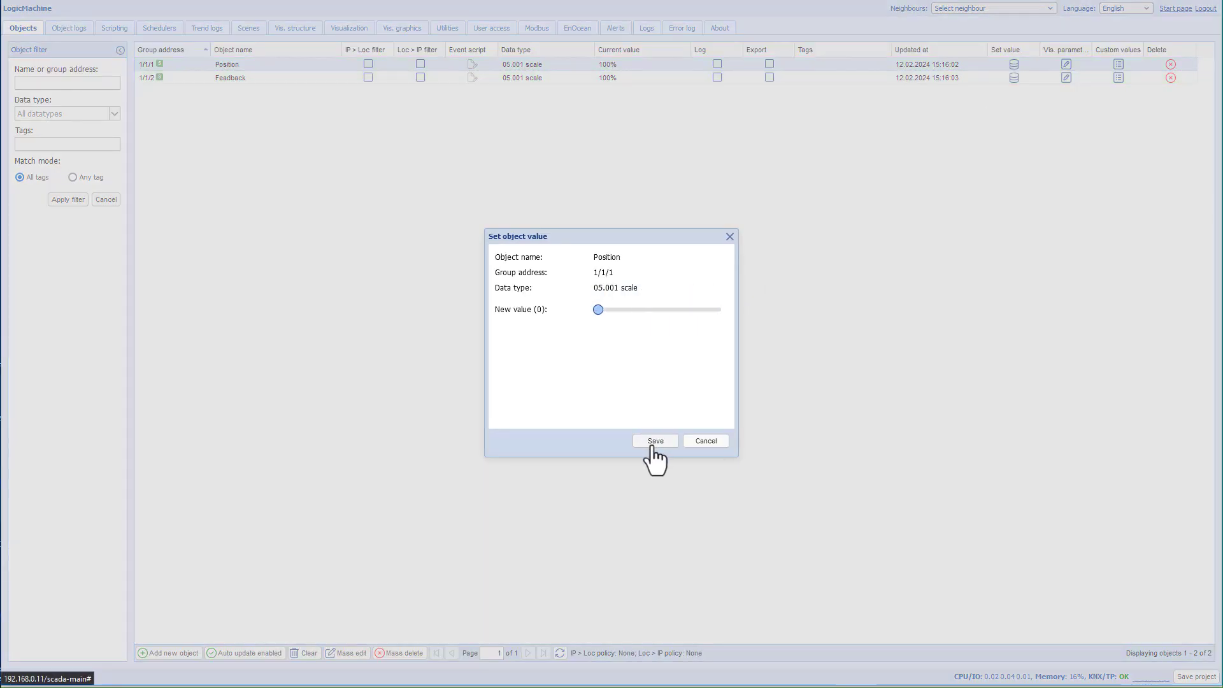